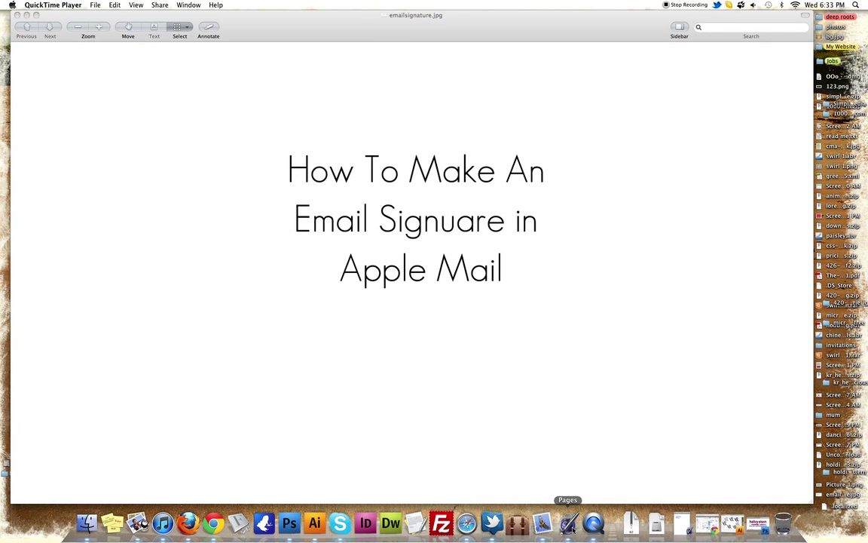
pyautogui.click(571, 525)
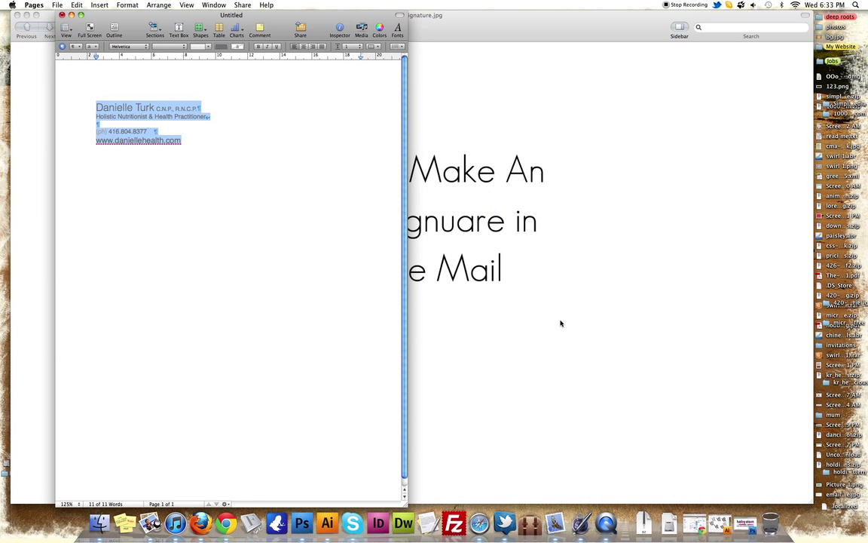
pyautogui.click(231, 140)
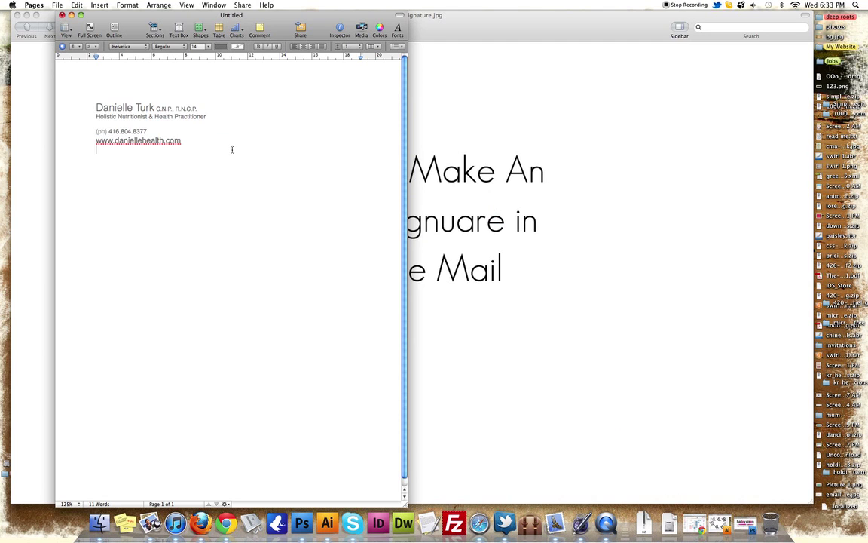
pyautogui.moveTo(232, 149)
pyautogui.mouseDown()
pyautogui.moveTo(88, 98)
pyautogui.moveTo(94, 108)
pyautogui.mouseUp()
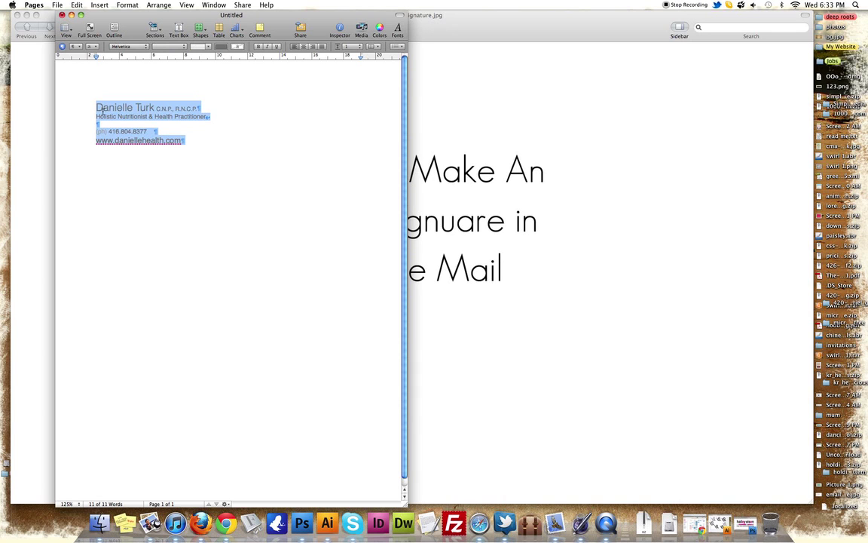
pyautogui.click(182, 139)
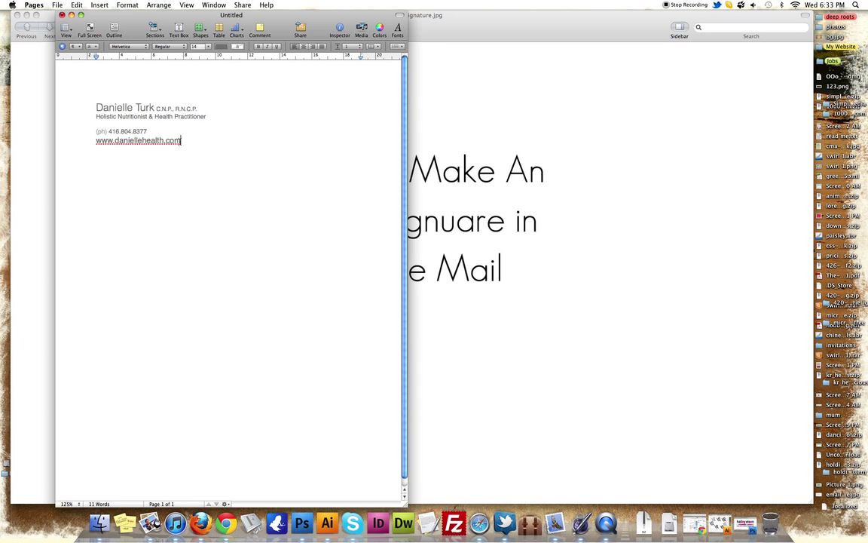
pyautogui.moveTo(181, 141); pyautogui.dragTo(91, 104)
pyautogui.click(105, 97)
pyautogui.moveTo(162, 126); pyautogui.dragTo(72, 91)
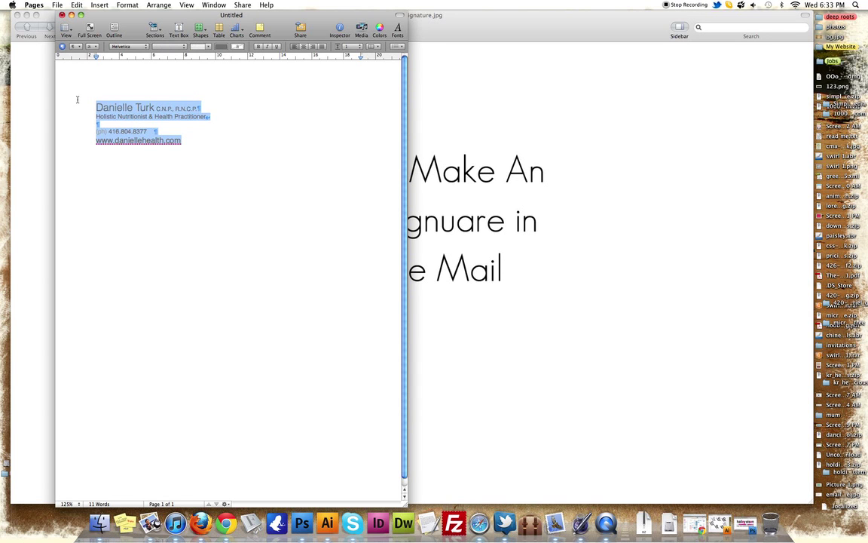
pyautogui.click(146, 109)
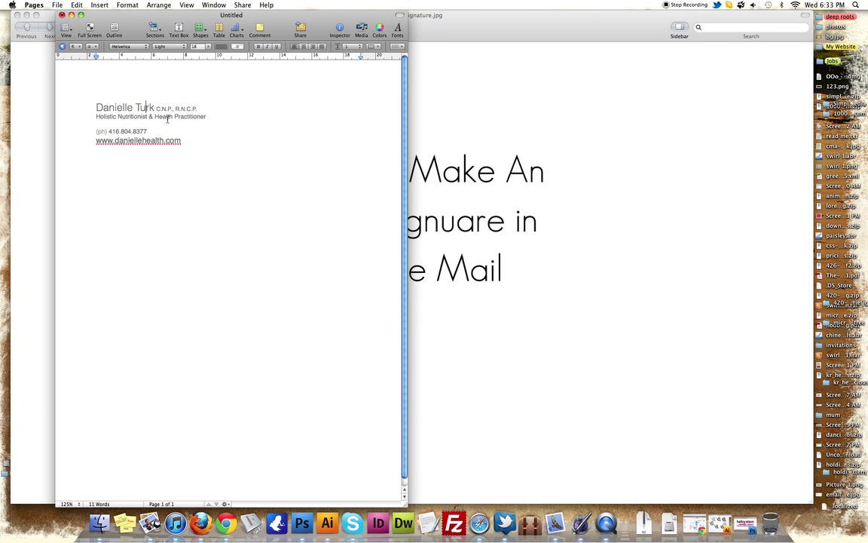
pyautogui.click(154, 108)
pyautogui.moveTo(189, 144); pyautogui.dragTo(97, 111)
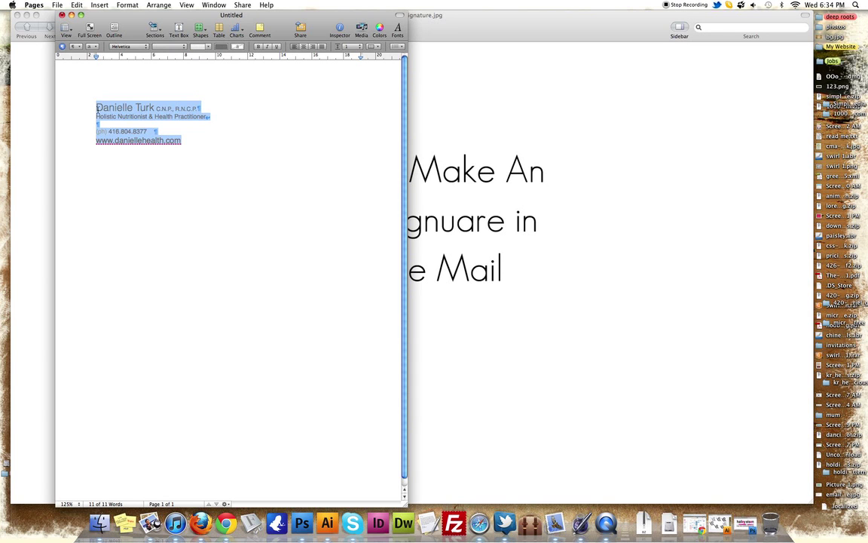
pyautogui.rightClick(97, 111)
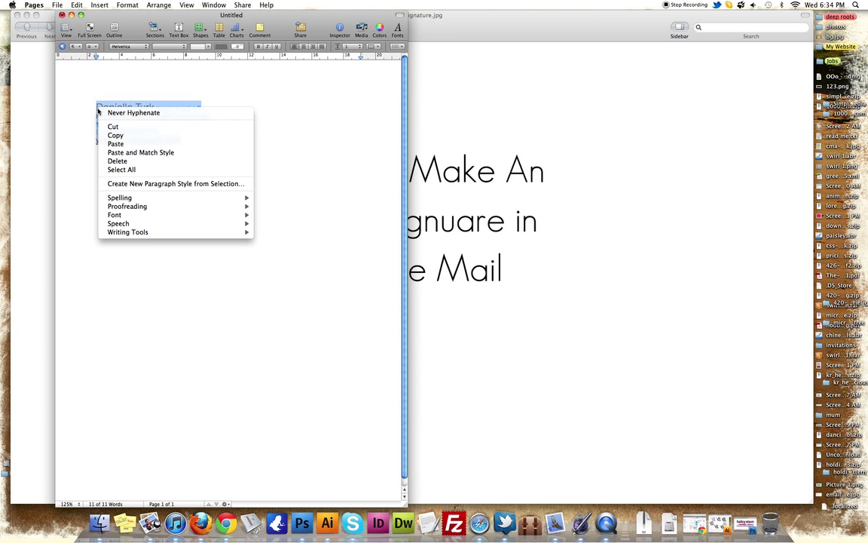
pyautogui.click(131, 135)
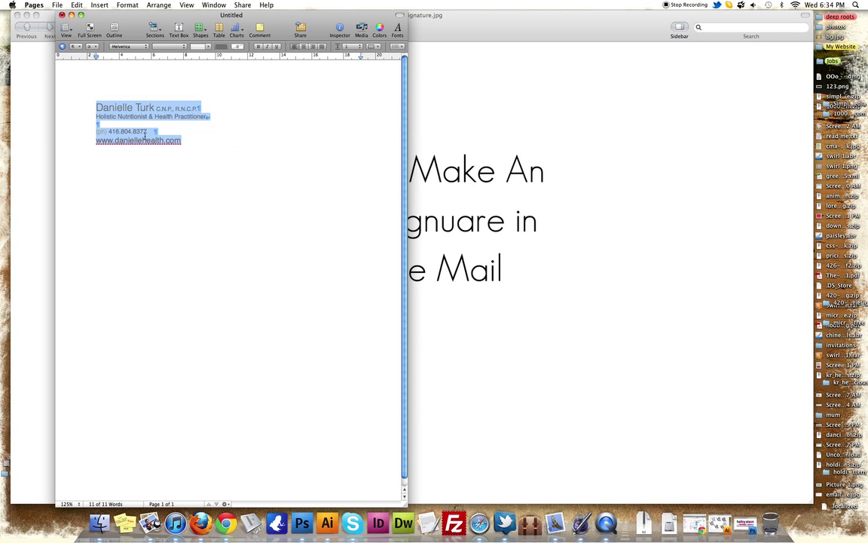
# Step: Switch to Mail, reposition the Gmail inbox window, and open Mail Preferences
pyautogui.click(554, 524)
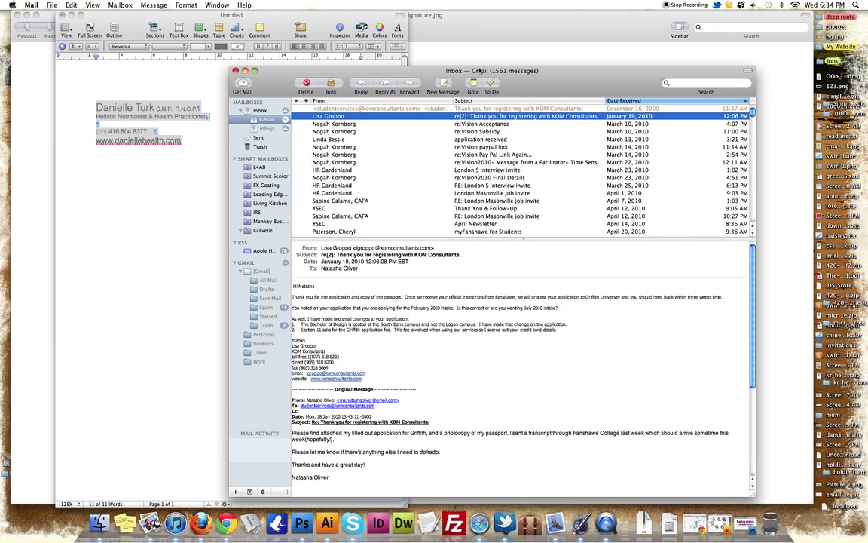
pyautogui.moveTo(491, 78); pyautogui.dragTo(481, 61)
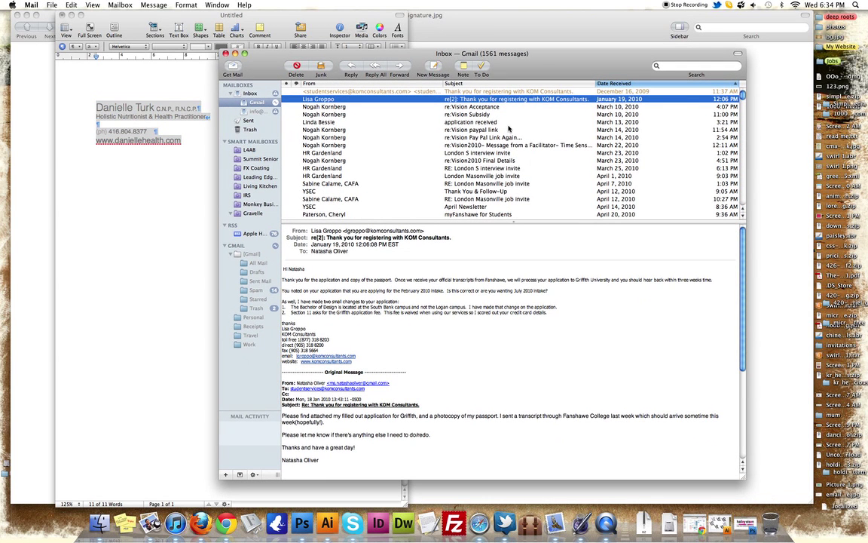
pyautogui.moveTo(286, 53); pyautogui.dragTo(280, 52)
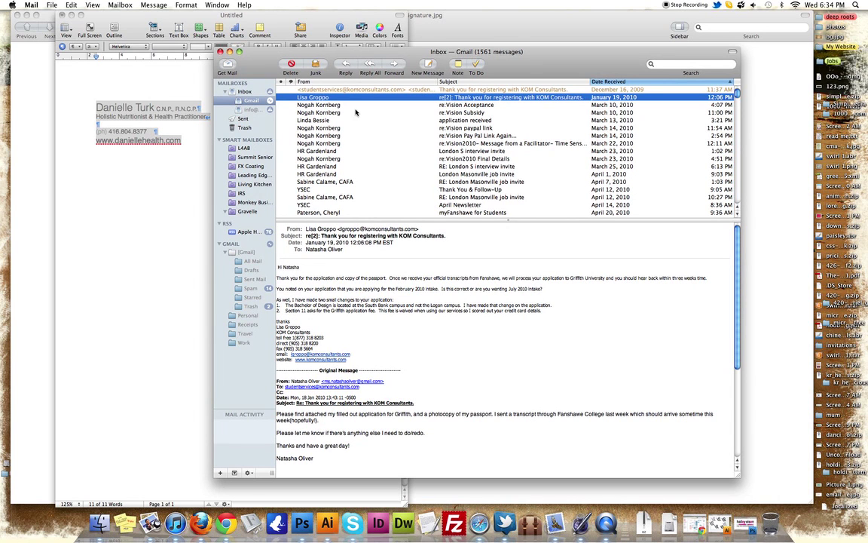
pyautogui.click(32, 5)
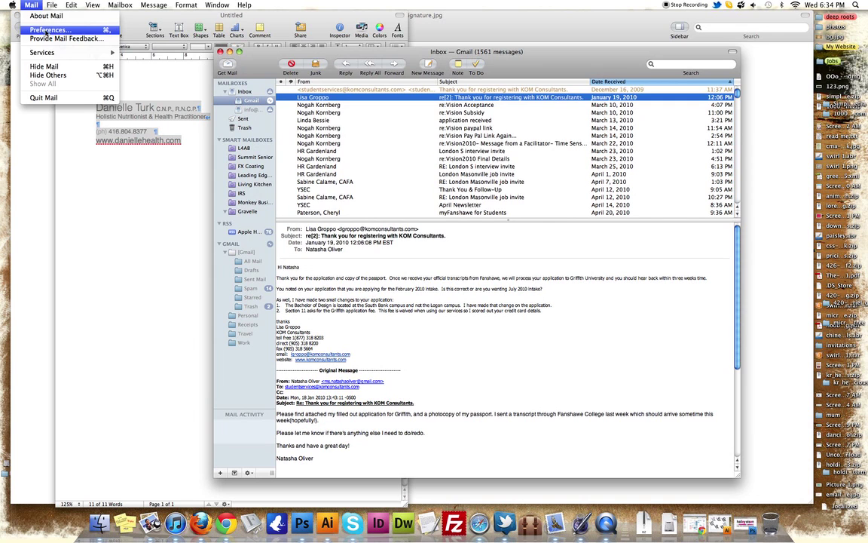
pyautogui.click(55, 30)
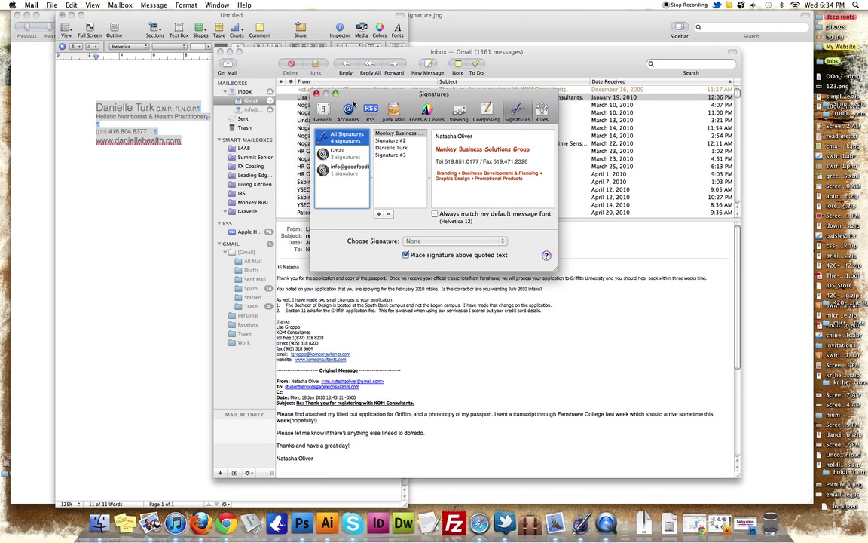
# Step: Show the Signatures preferences and browse the accounts, ending on Gmail's two signatures
pyautogui.click(325, 111)
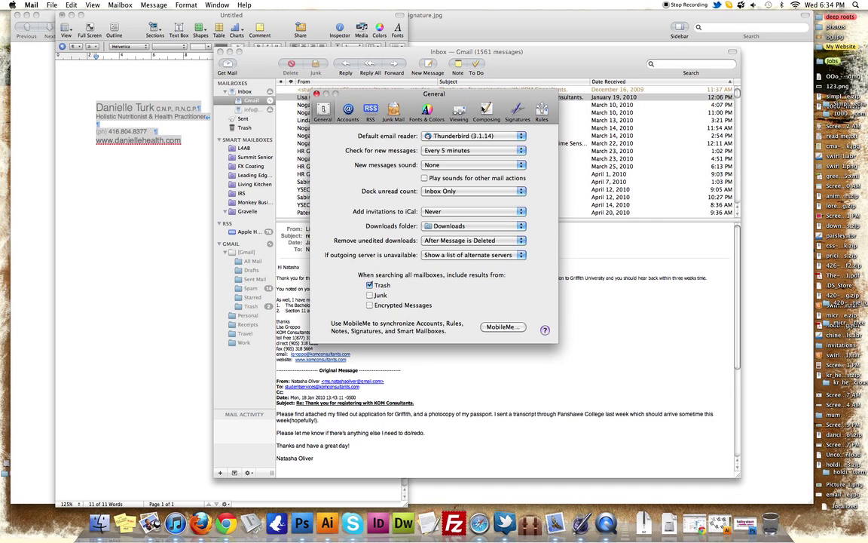
pyautogui.click(517, 113)
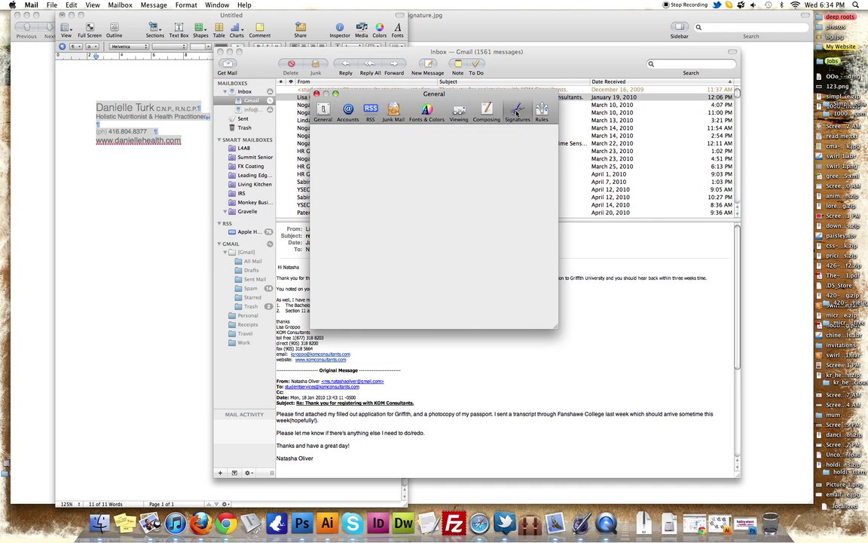
pyautogui.click(315, 148)
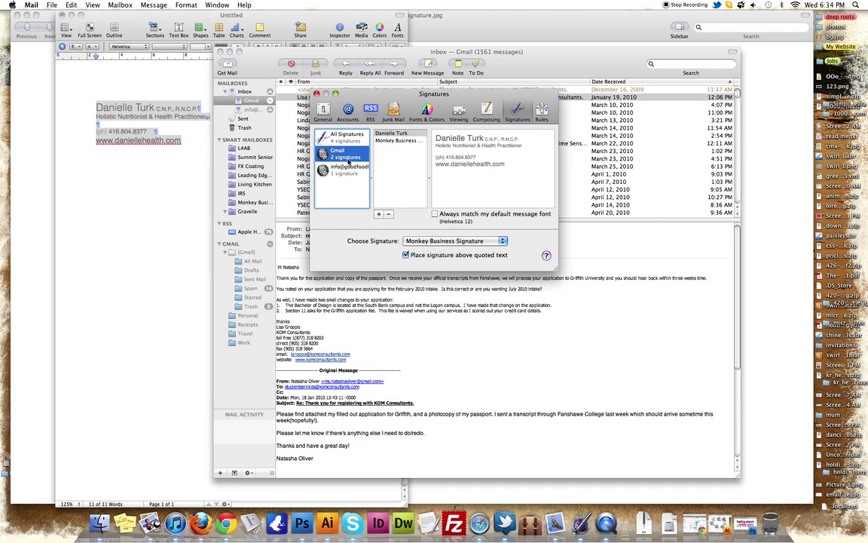
pyautogui.click(316, 165)
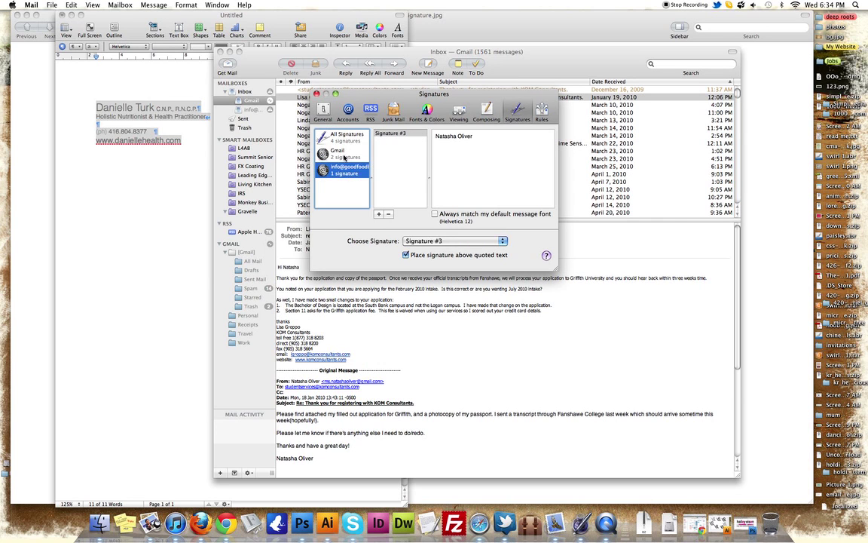
pyautogui.click(315, 150)
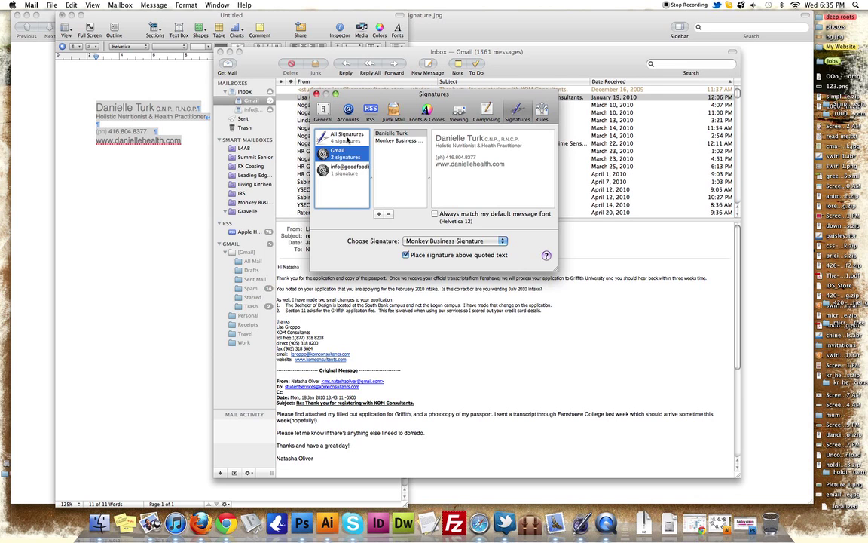
pyautogui.click(345, 137)
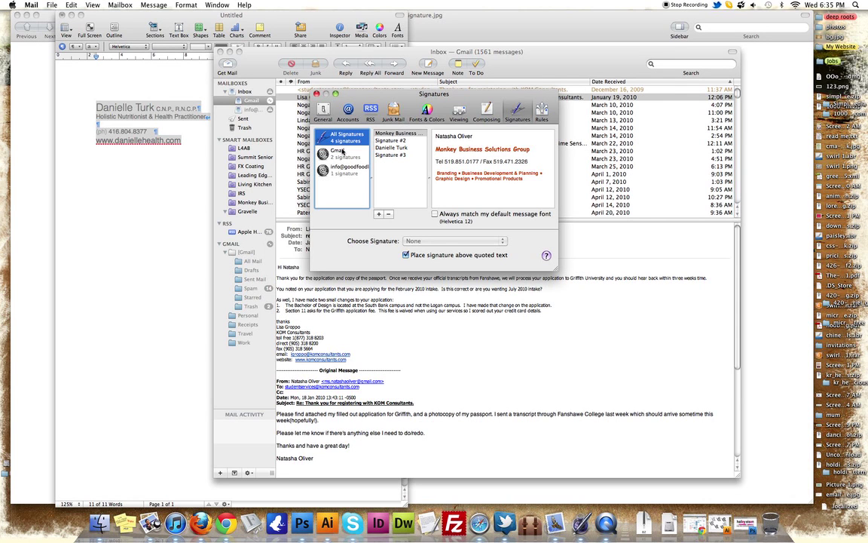
pyautogui.click(326, 152)
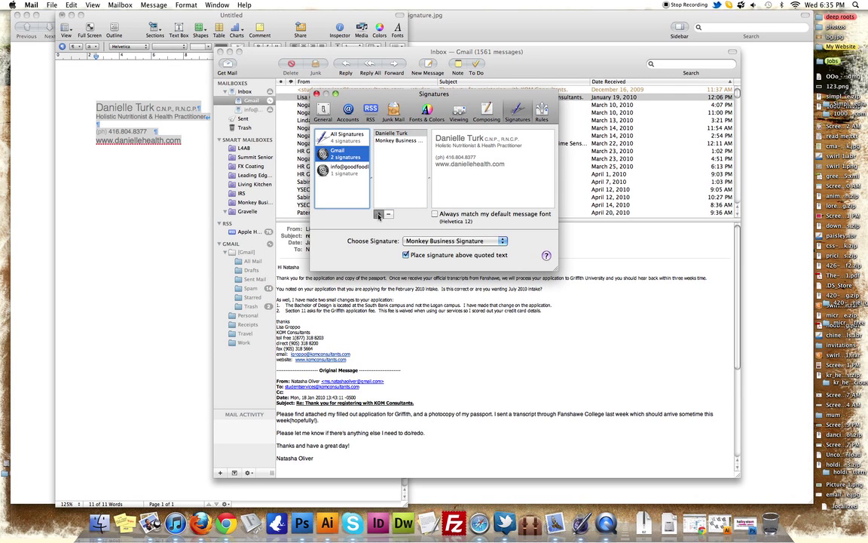
# Step: Add a Gmail signature named 'Danielle Turk Email Signature' and delete its placeholder text
pyautogui.click(379, 215)
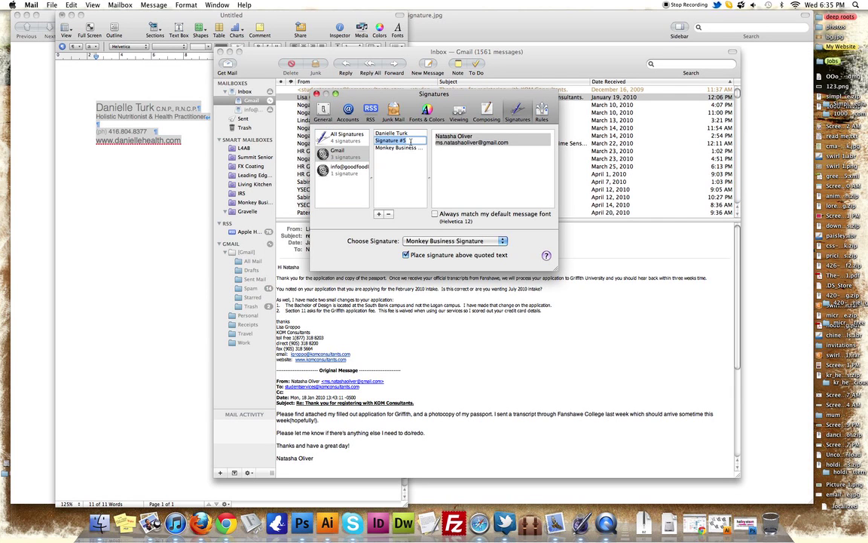
pyautogui.write('Danielle Turk')
pyautogui.press('BackSpace')
pyautogui.press('BackSpace')
pyautogui.press('BackSpace')
pyautogui.press('BackSpace')
pyautogui.press('BackSpace')
pyautogui.press('BackSpace')
pyautogui.press('BackSpace')
pyautogui.press('BackSpace')
pyautogui.press('BackSpace')
pyautogui.press('BackSpace')
pyautogui.press('BackSpace')
pyautogui.press('BackSpace')
pyautogui.press('BackSpace')
pyautogui.write('Signatu')
pyautogui.press('Escape')
pyautogui.moveTo(451, 169)
pyautogui.mouseDown()
pyautogui.moveTo(418, 133)
pyautogui.moveTo(457, 130)
pyautogui.moveTo(421, 129)
pyautogui.moveTo(429, 135)
pyautogui.mouseUp()
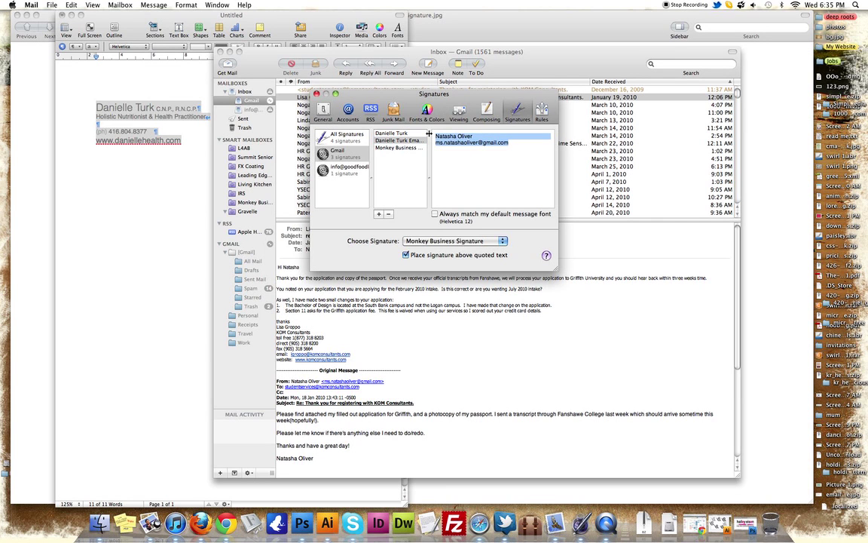
pyautogui.press('BackSpace')
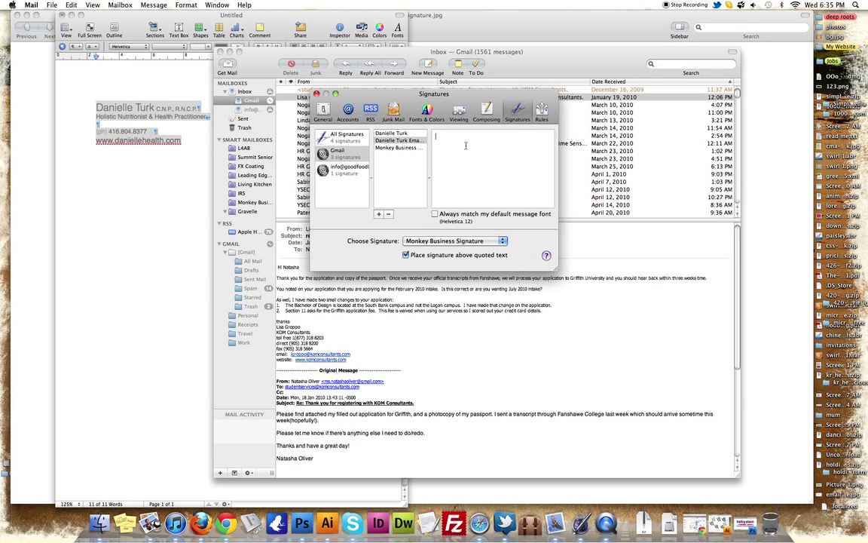
# Step: Paste the copied Pages signature into the new signature and insert a blank line after the title
pyautogui.click(162, 167)
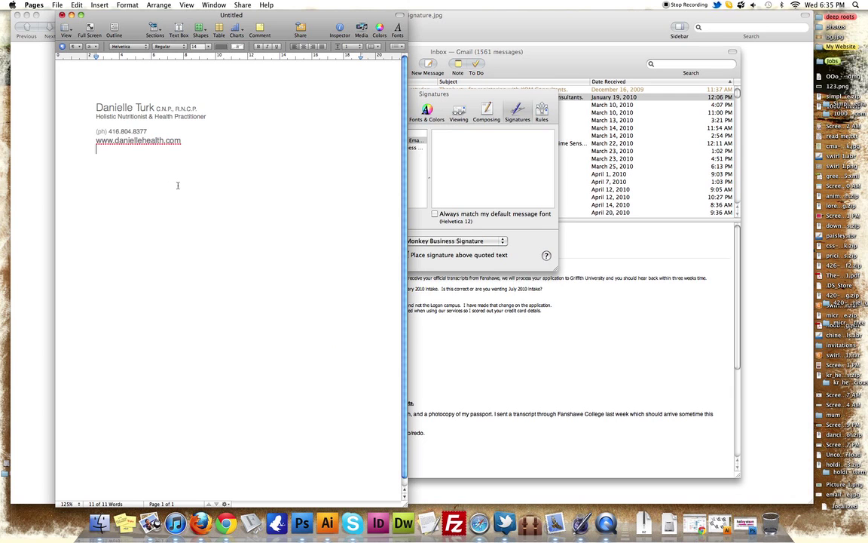
pyautogui.click(475, 141)
pyautogui.rightClick(457, 141)
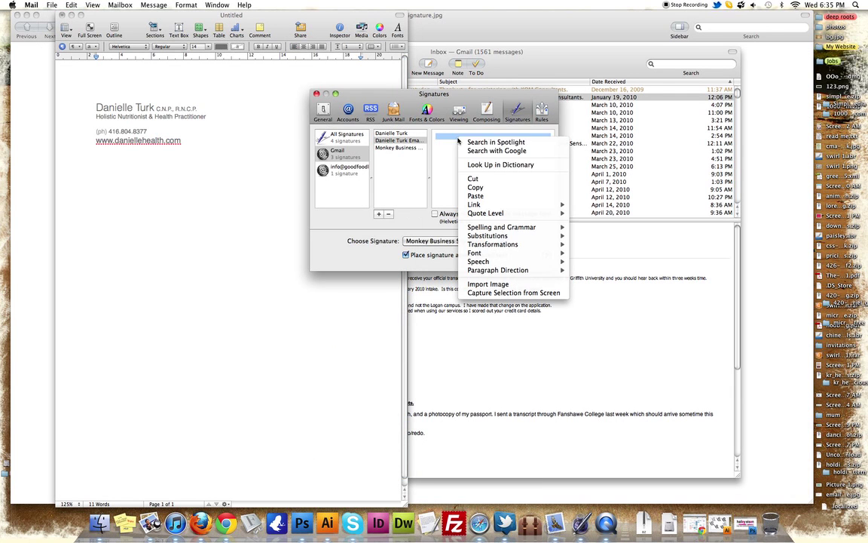
pyautogui.click(475, 195)
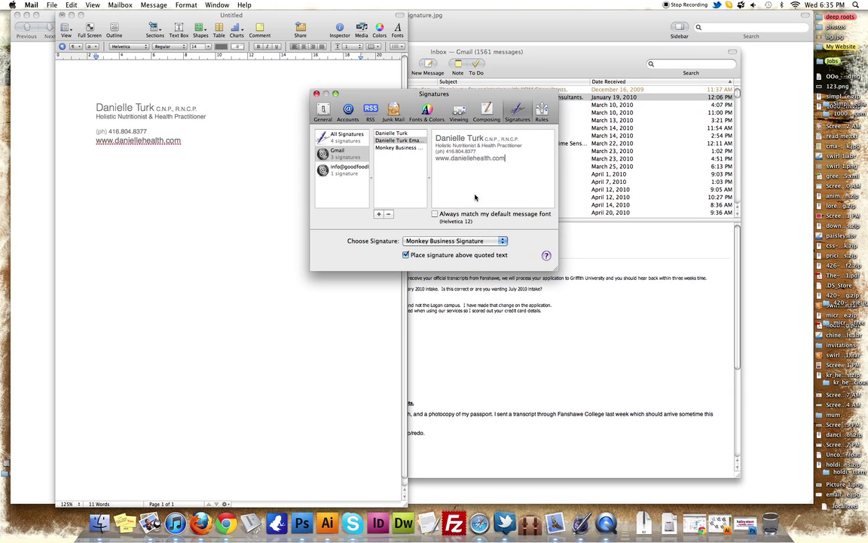
pyautogui.click(482, 138)
pyautogui.click(524, 146)
pyautogui.press('Return')
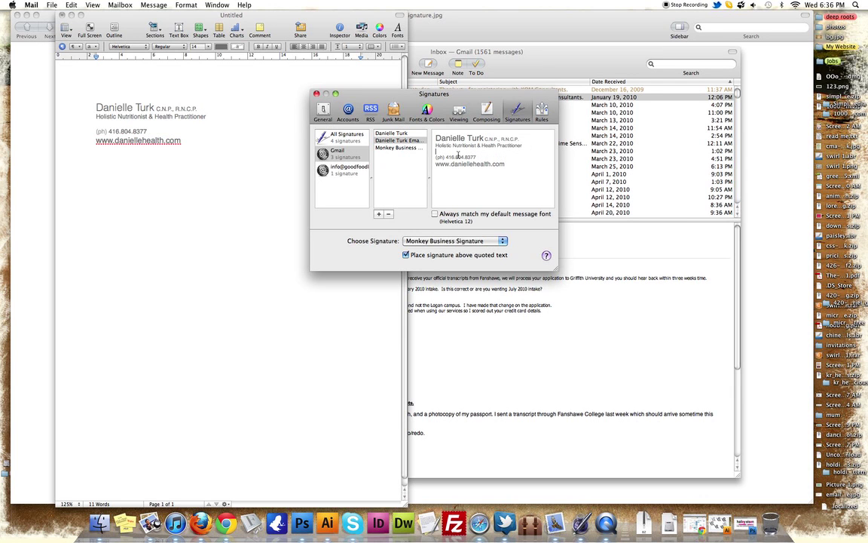
pyautogui.click(497, 177)
# Step: Close the signature preferences and create a new message carrying the Monkey Business signature
pyautogui.click(501, 462)
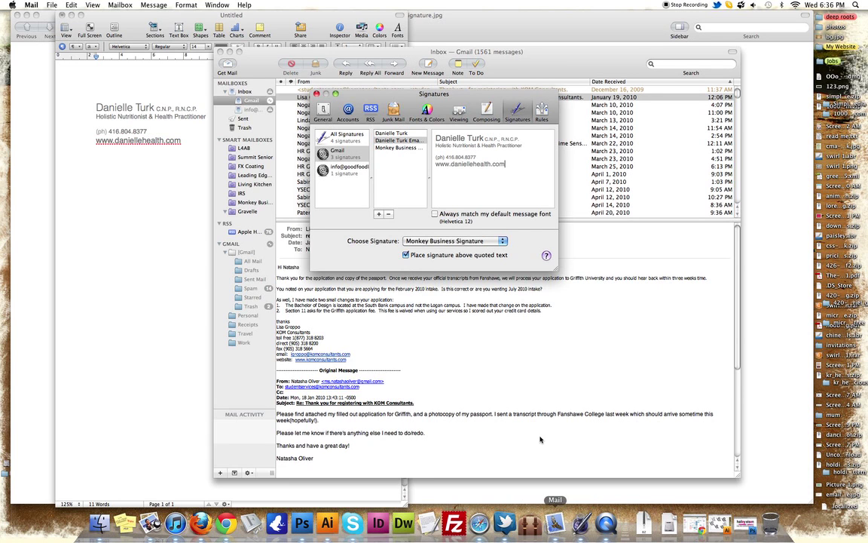
pyautogui.click(316, 93)
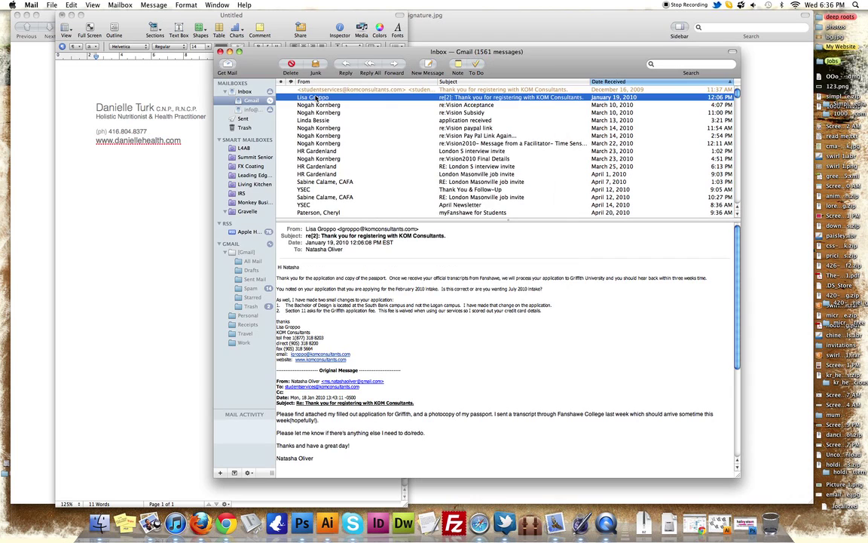
pyautogui.click(429, 65)
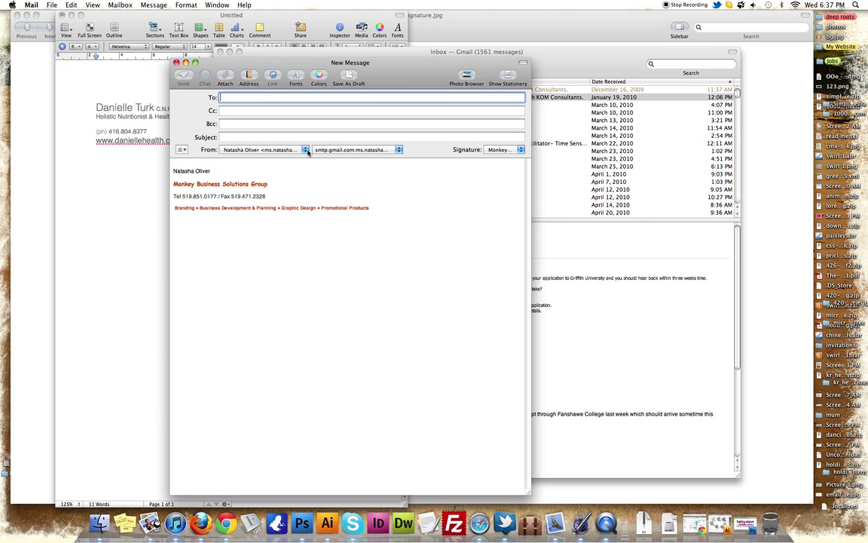
# Step: Keep the Gmail sender and switch the message signature to Danielle Turk Email Signature
pyautogui.click(279, 143)
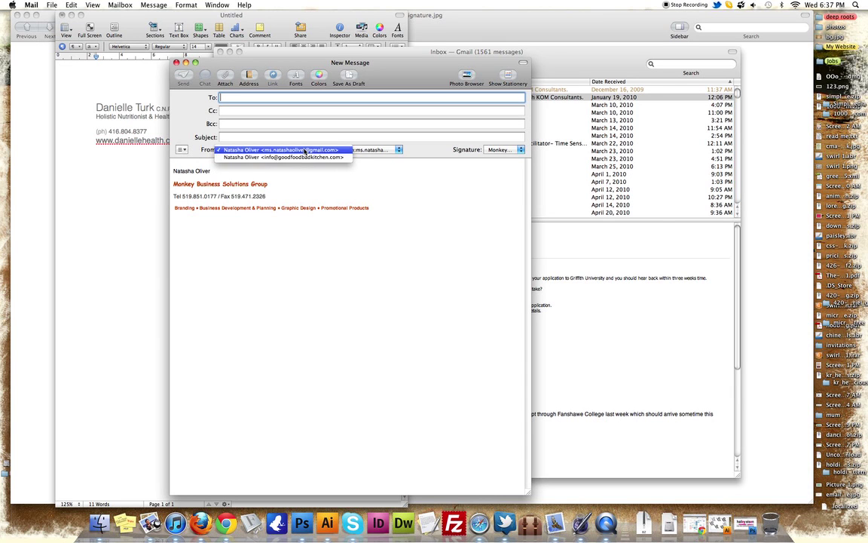
pyautogui.click(305, 150)
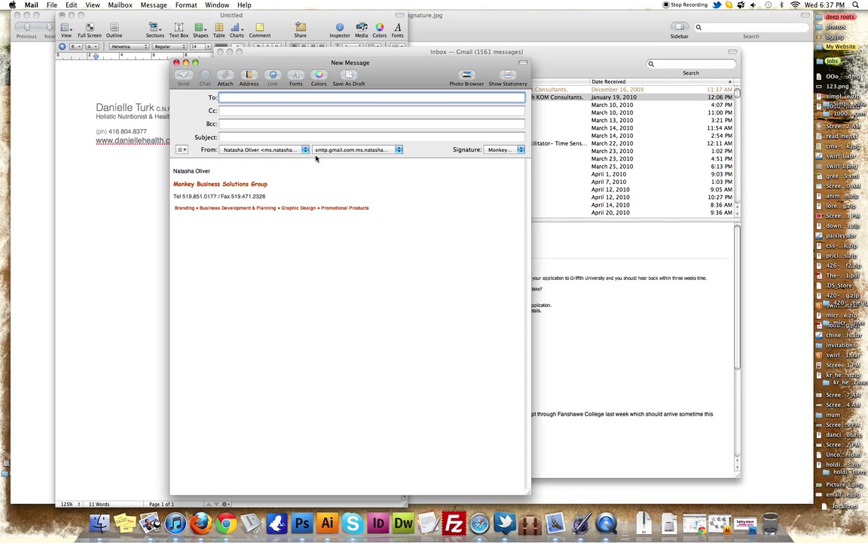
pyautogui.click(505, 150)
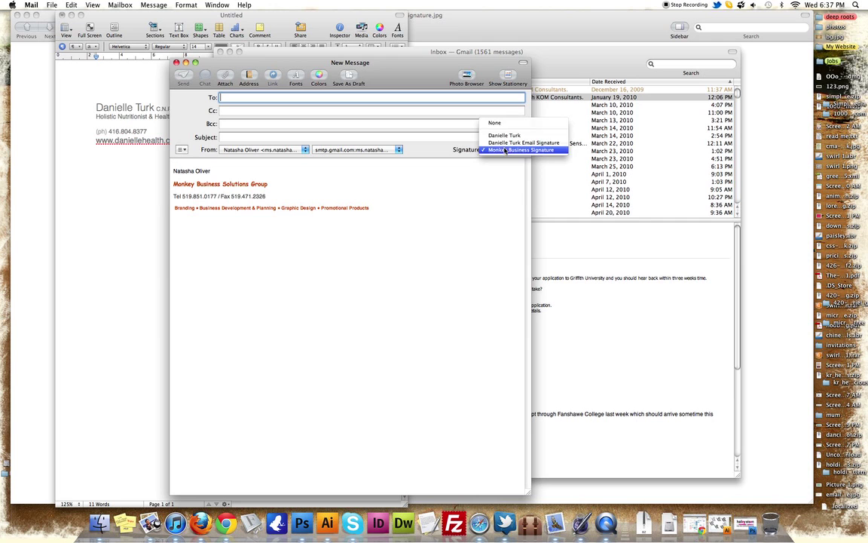
pyautogui.click(496, 150)
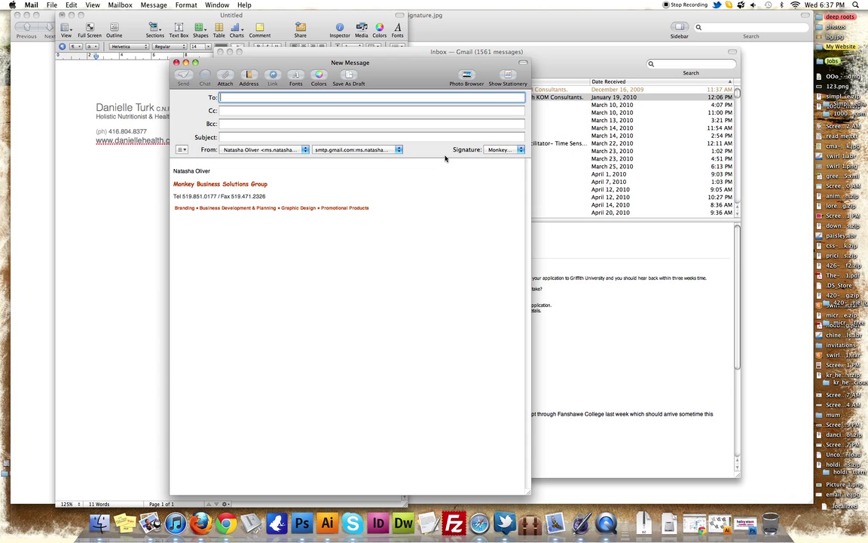
pyautogui.click(506, 150)
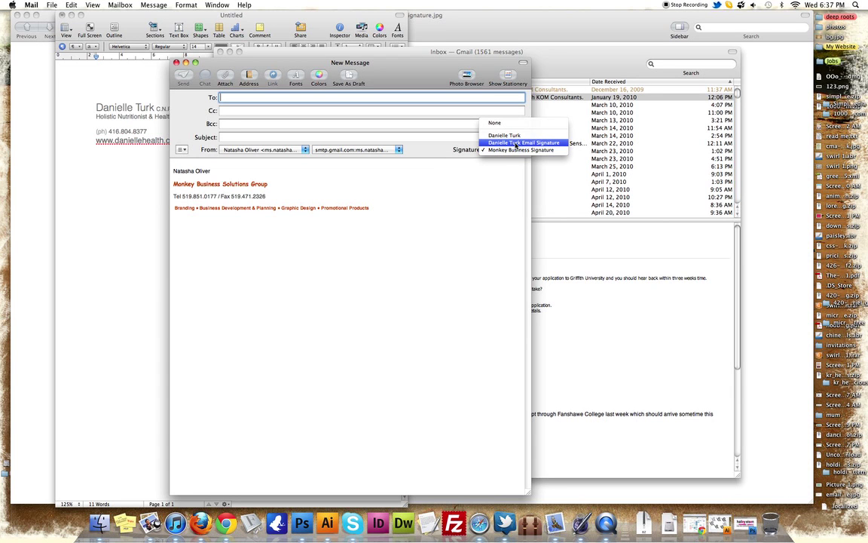
pyautogui.click(516, 144)
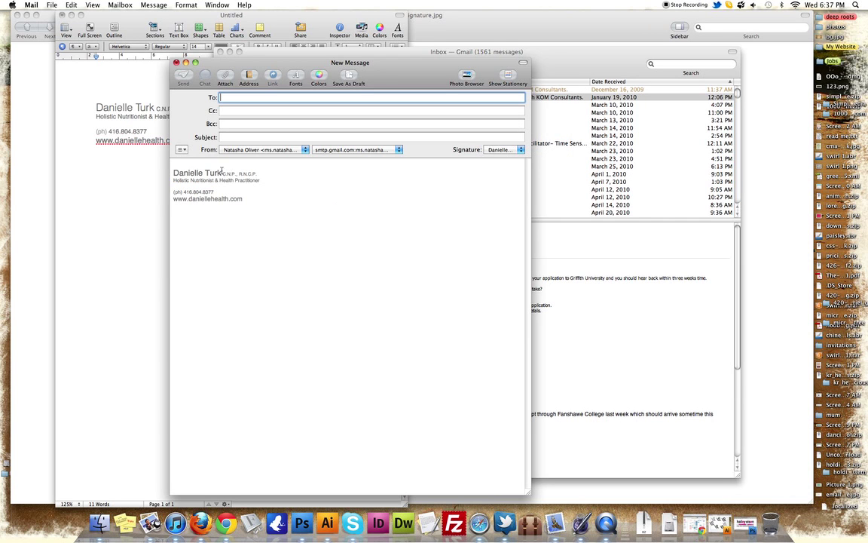
# Step: Type the greeting 'Hello everyone,' above the signature, followed by two blank lines
pyautogui.click(186, 164)
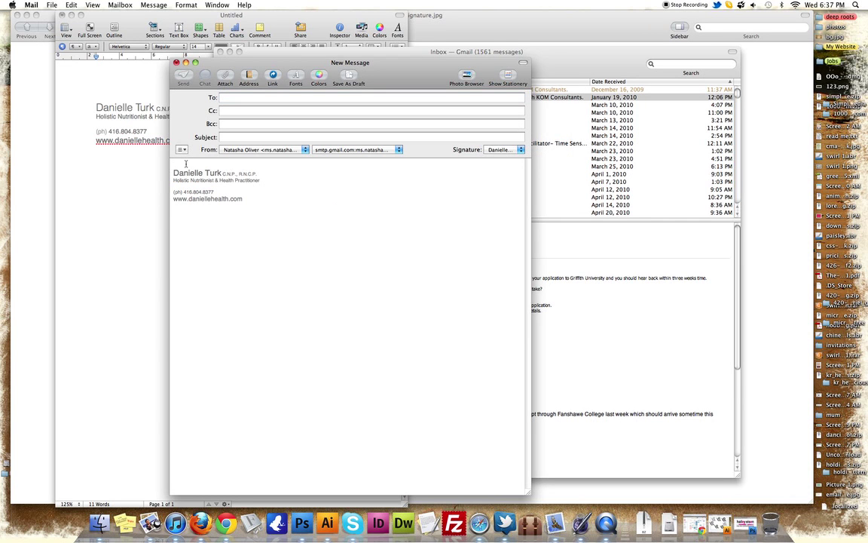
pyautogui.write('Hey')
pyautogui.write('yone,')
pyautogui.press('Return')
pyautogui.press('Return')
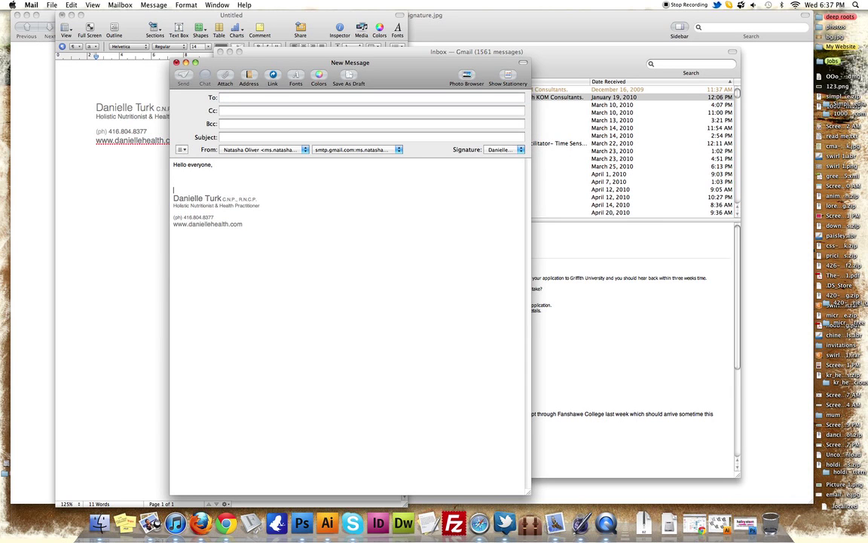
pyautogui.press('Return')
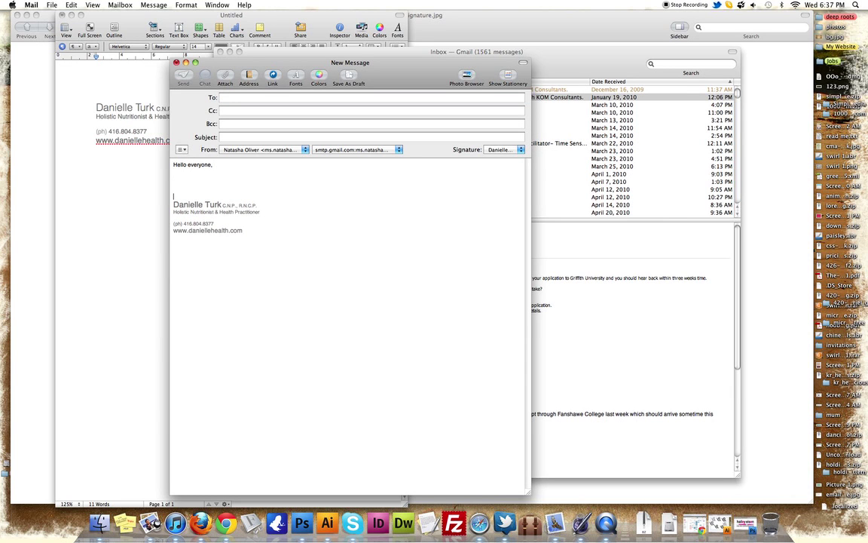
# Step: Keep the signature name intact and confirm Danielle Turk Email Signature is still selected
pyautogui.click(195, 206)
pyautogui.press('BackSpace')
pyautogui.press('super+z')
pyautogui.click(493, 151)
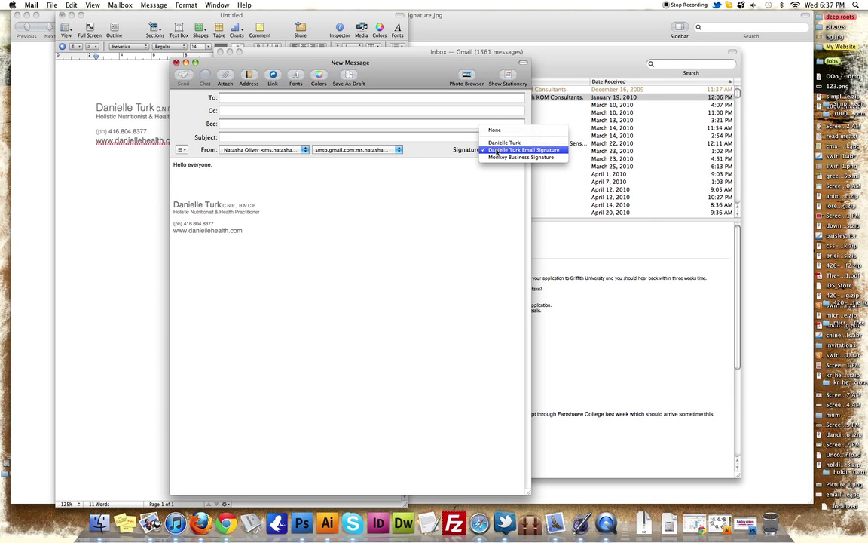
pyautogui.click(236, 173)
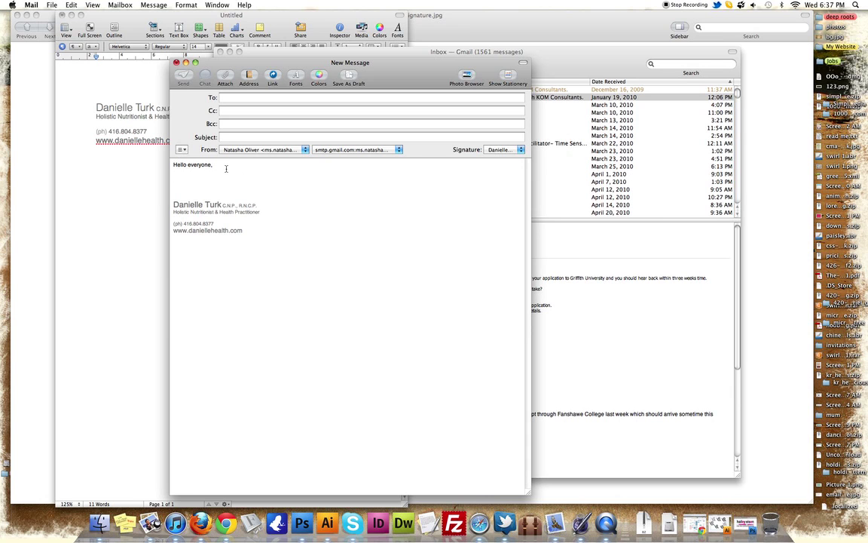